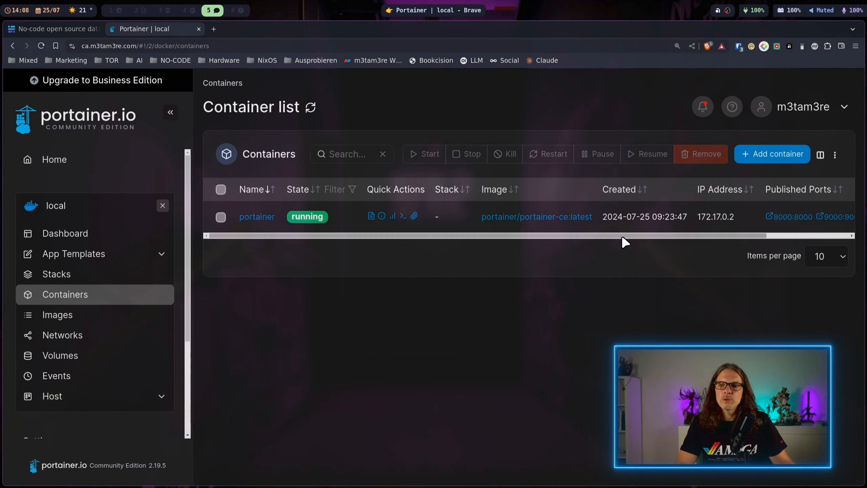
Start creating a new container and name it baserow, as in the docker run script.
left_click(780, 157)
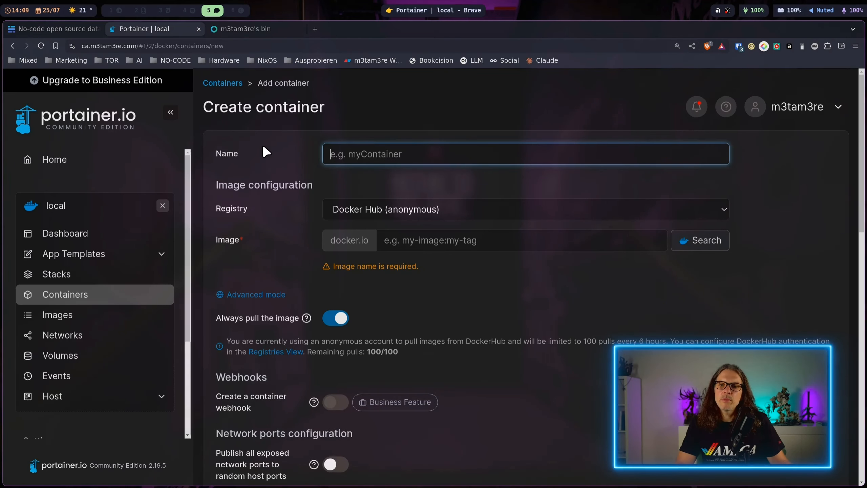
left_click(247, 34)
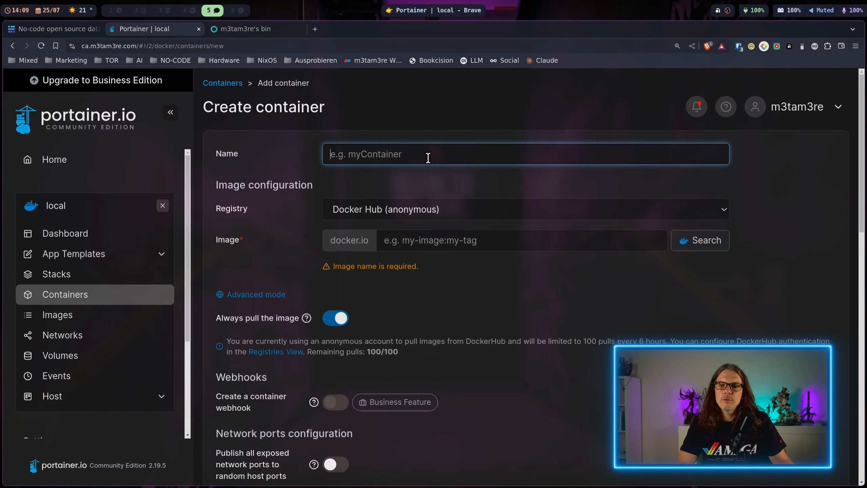
type("baserow")
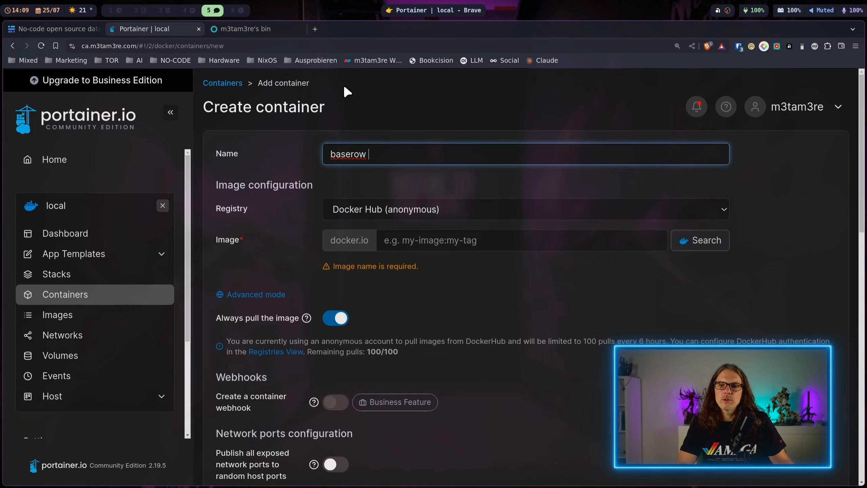
Set the container's image to baserow/baserow:1.26.1, copied from the docker run script.
left_click(262, 29)
left_click_drag(127, 190, 36, 192)
key("ctrl+c")
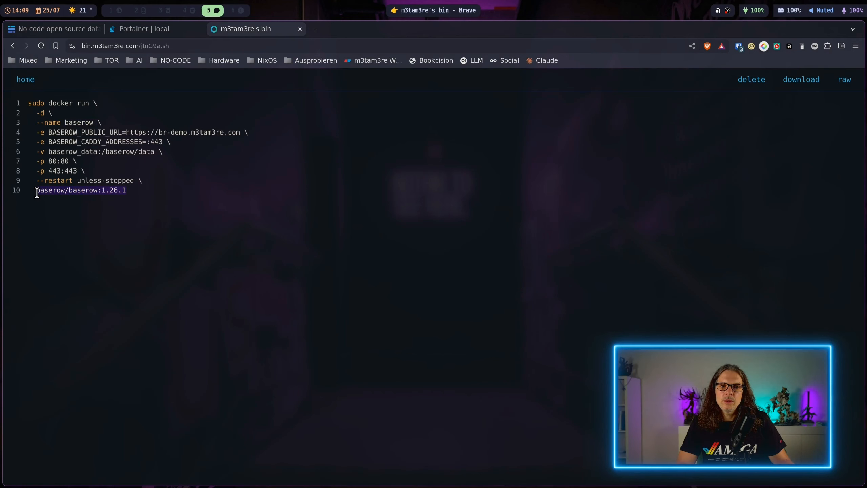
left_click(165, 30)
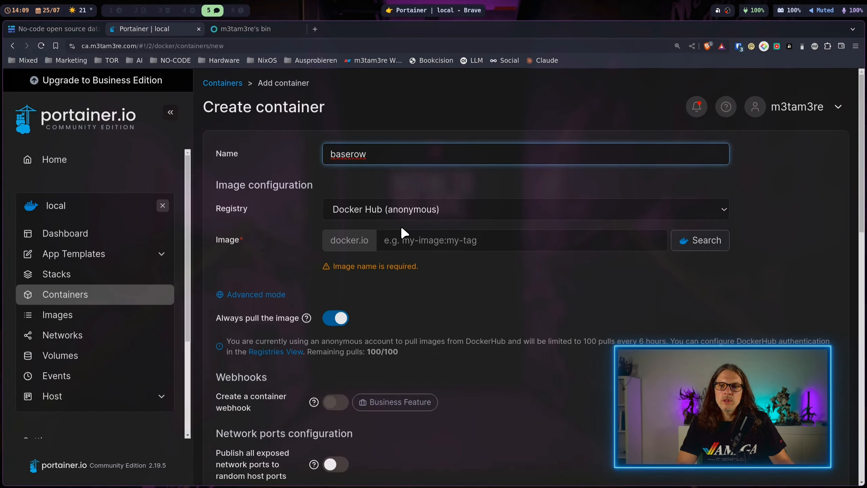
left_click(419, 239)
key("ctrl+v")
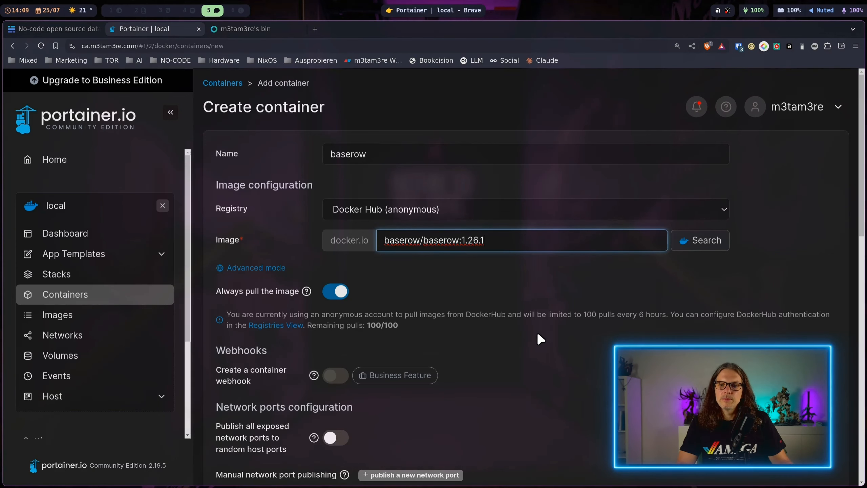
Publish a network port for the container, mapping host port 3001 to container port 80.
scroll(526, 307, "down", 4)
left_click(332, 346)
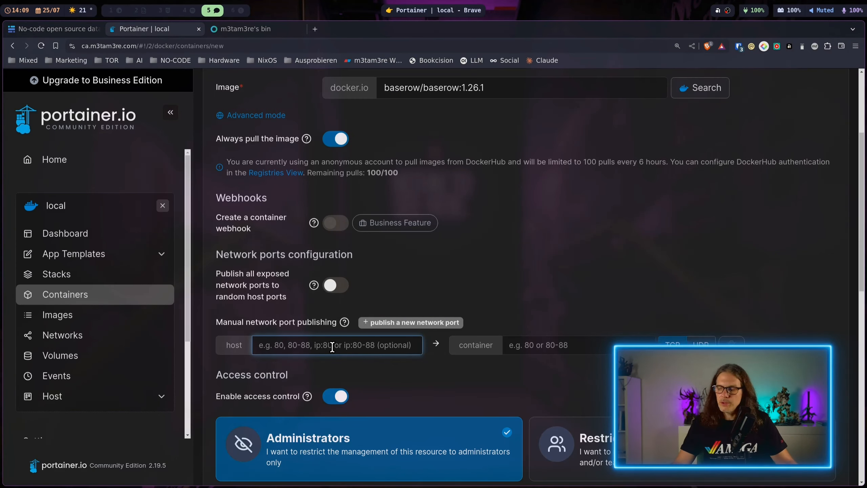
type("3001")
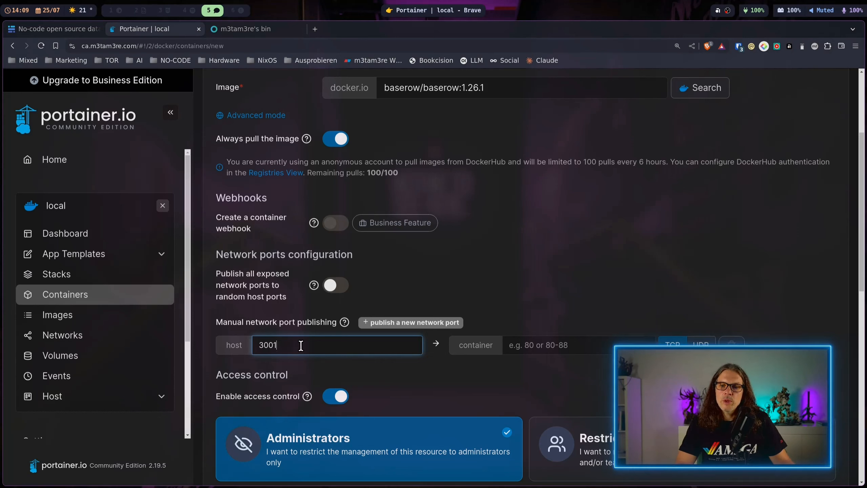
left_click(540, 348)
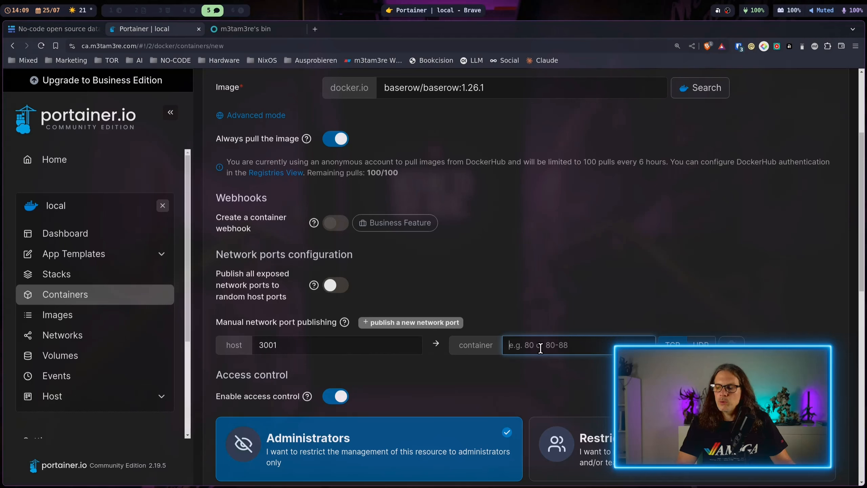
type("80")
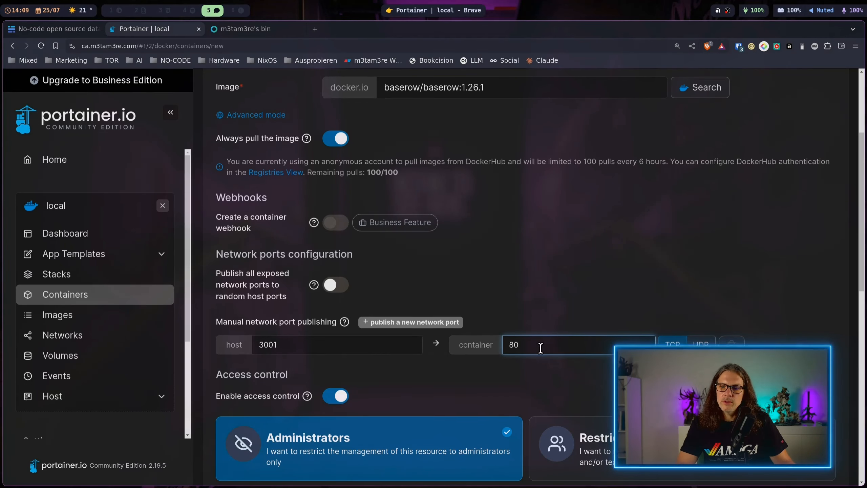
Add a volume mapping with the container path /baserow/data, copied from the docker run script.
scroll(540, 348, "down", 5)
scroll(540, 347, "down", 2)
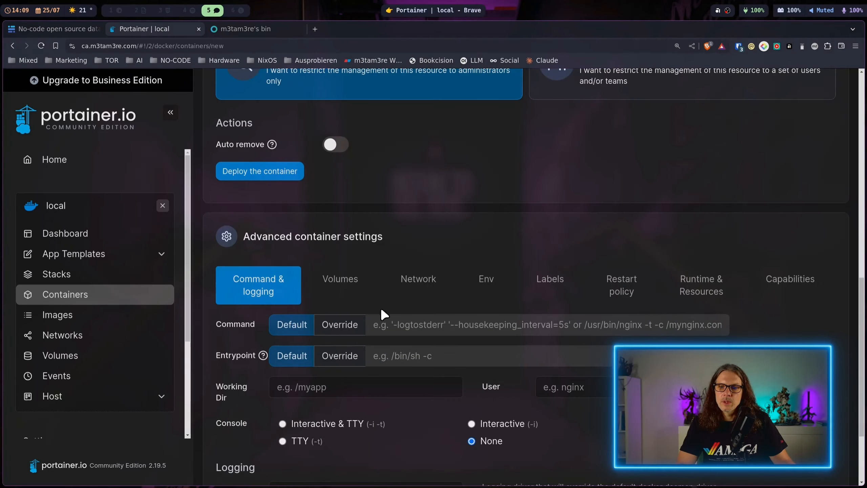
left_click(338, 280)
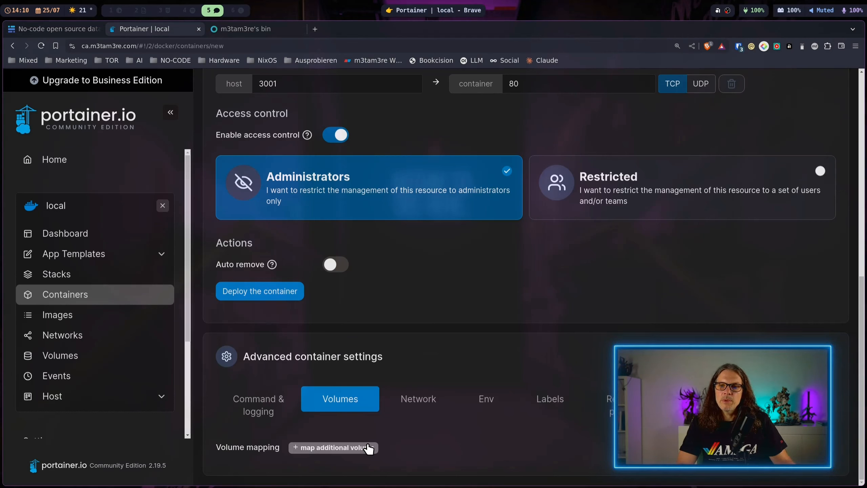
left_click(272, 34)
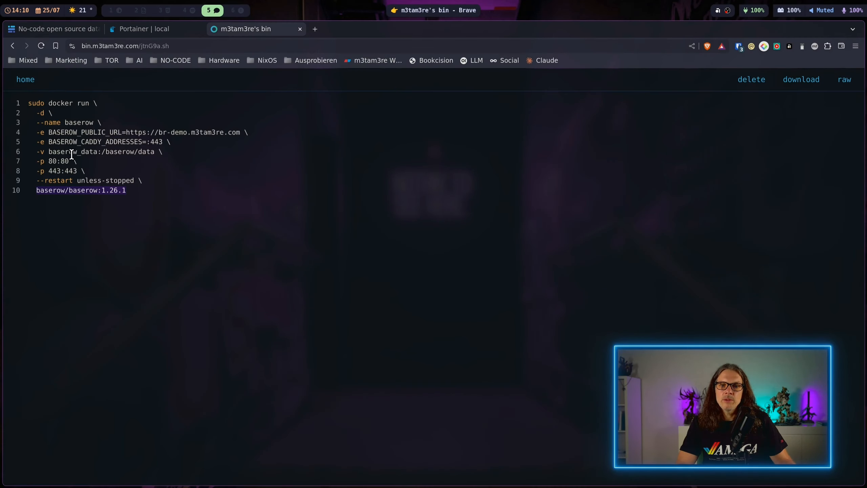
left_click_drag(101, 155, 155, 152)
key("ctrl+c")
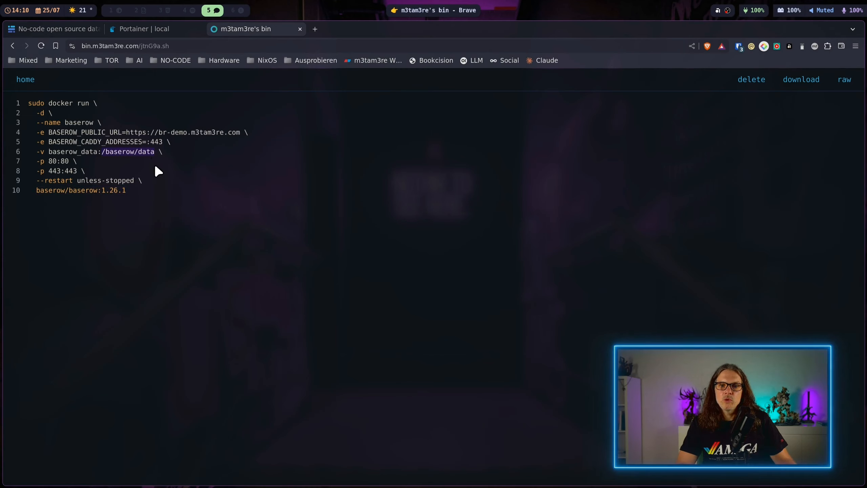
left_click(157, 29)
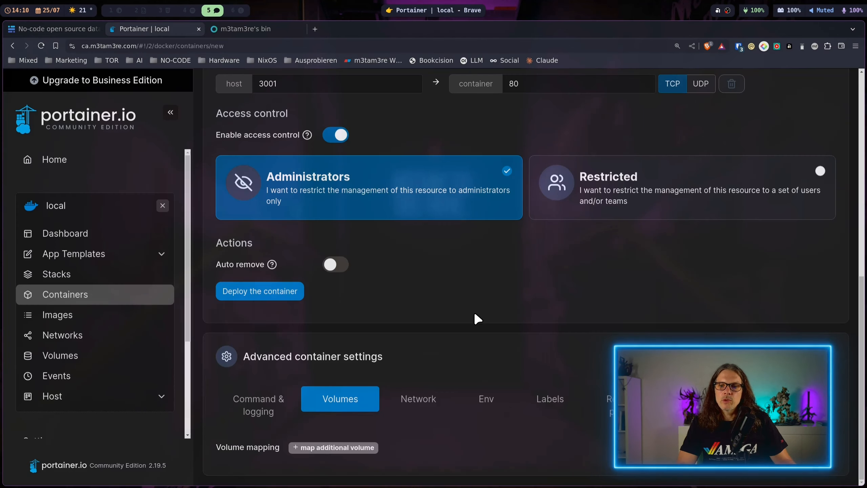
scroll(423, 402, "up", 2)
scroll(367, 441, "down", 2)
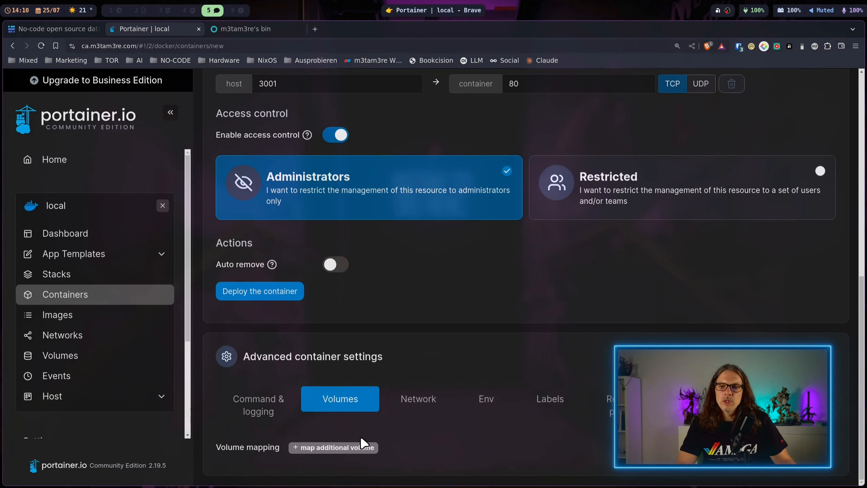
left_click(359, 448)
left_click(343, 474)
key("ctrl+v")
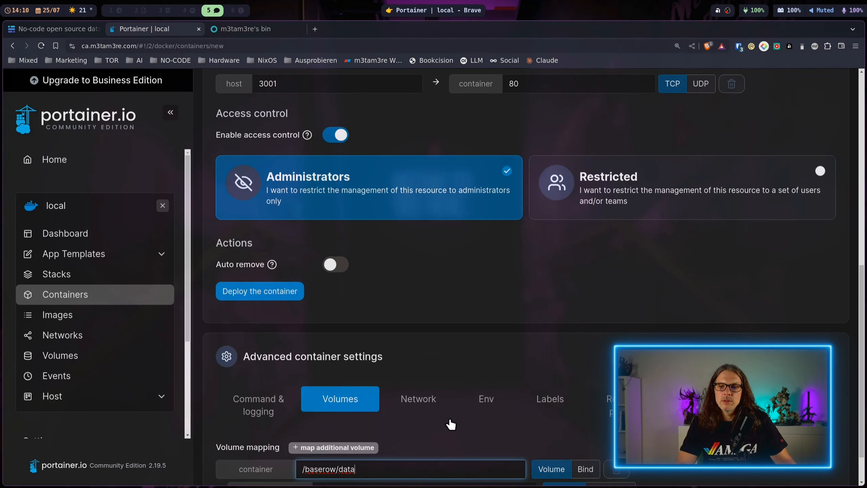
Assign the volume baserow_data - local to the /baserow/data mapping.
scroll(450, 417, "up", 1)
scroll(451, 410, "down", 2)
left_click(459, 443)
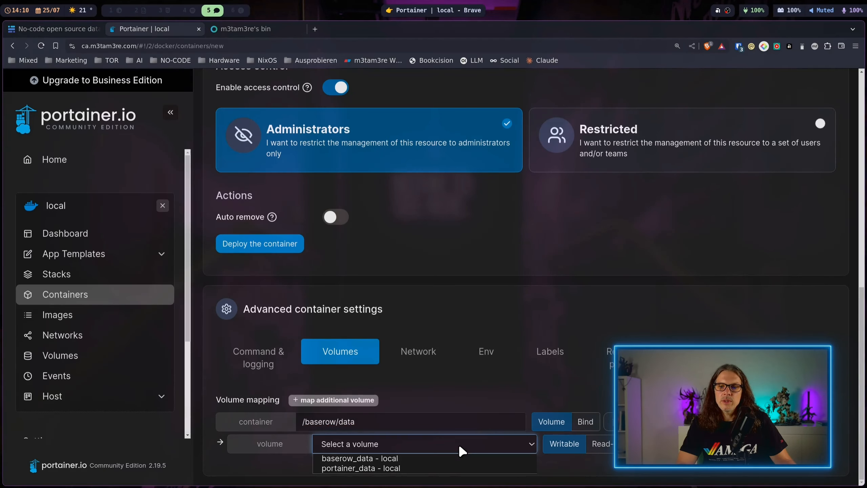
left_click(453, 457)
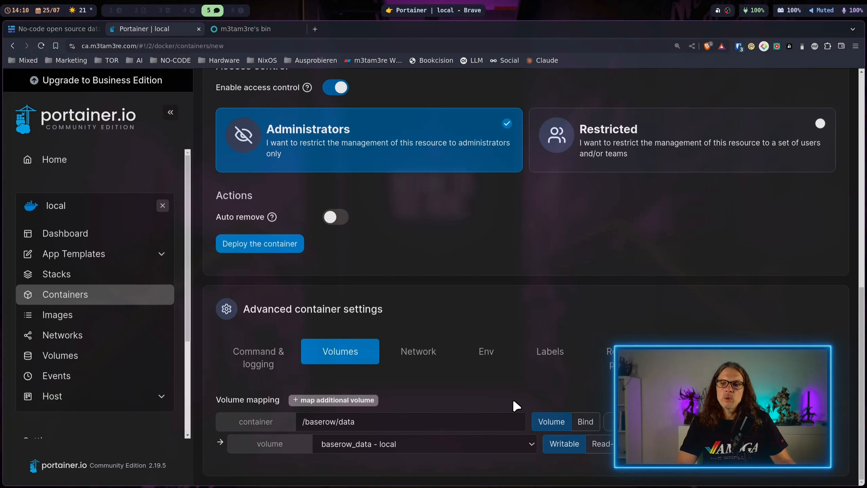
Add an environment variable named BASEROW_PUBLIC_URL, copied from the docker run script.
left_click(494, 375)
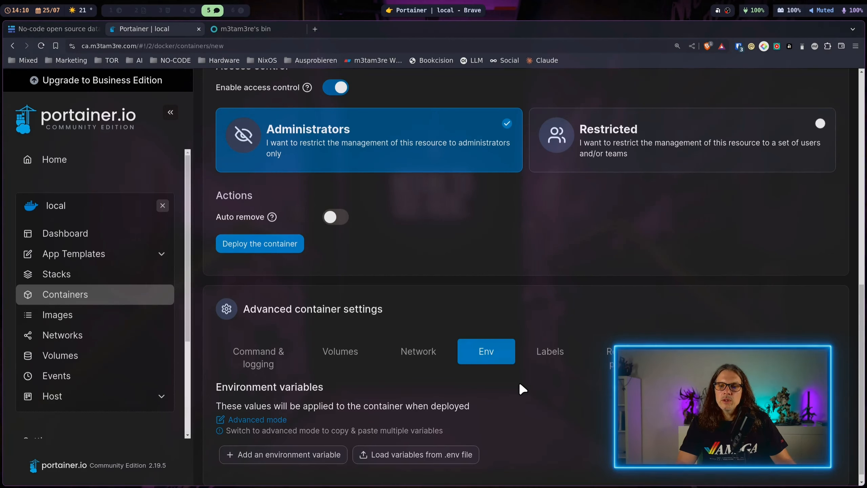
left_click(254, 28)
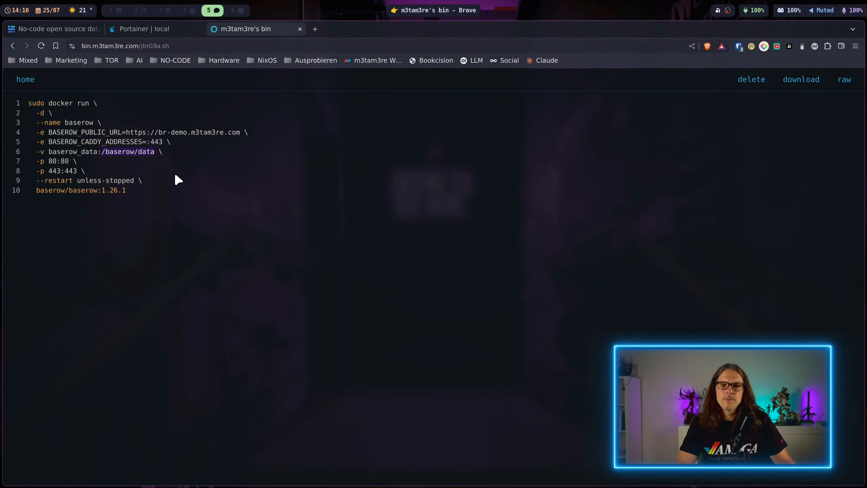
left_click_drag(122, 133, 64, 134)
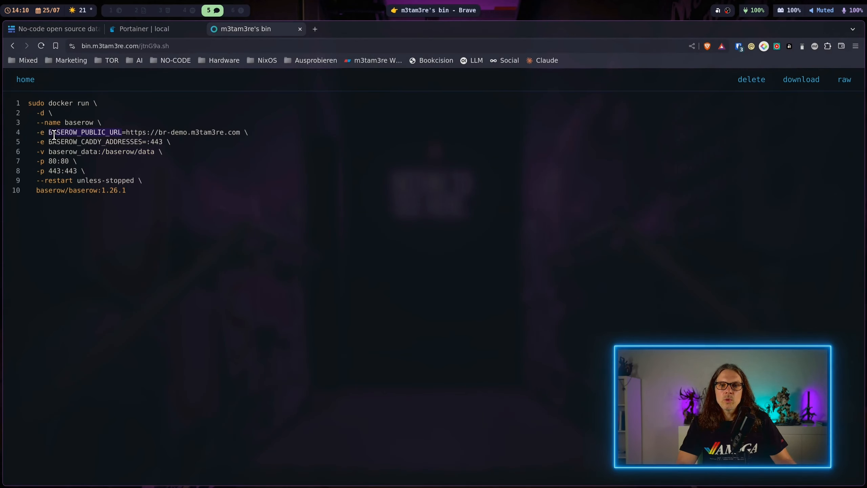
left_click(150, 30)
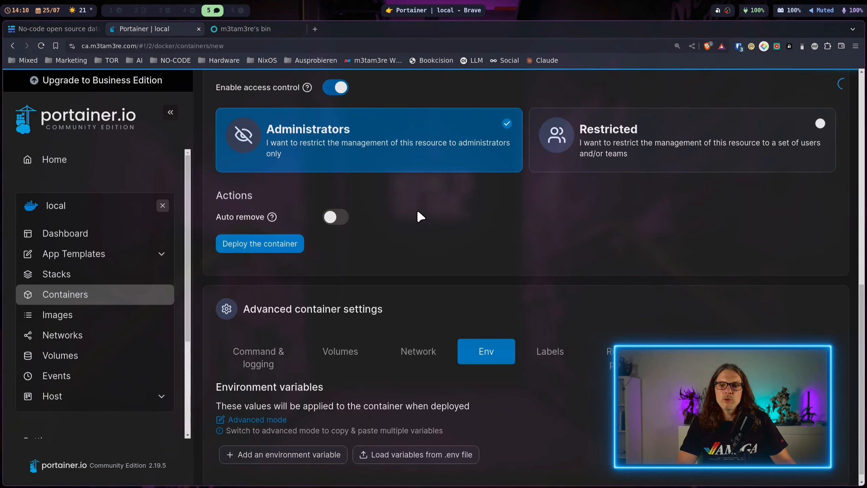
left_click(283, 446)
type("BASEROW_PUBLIC_URL")
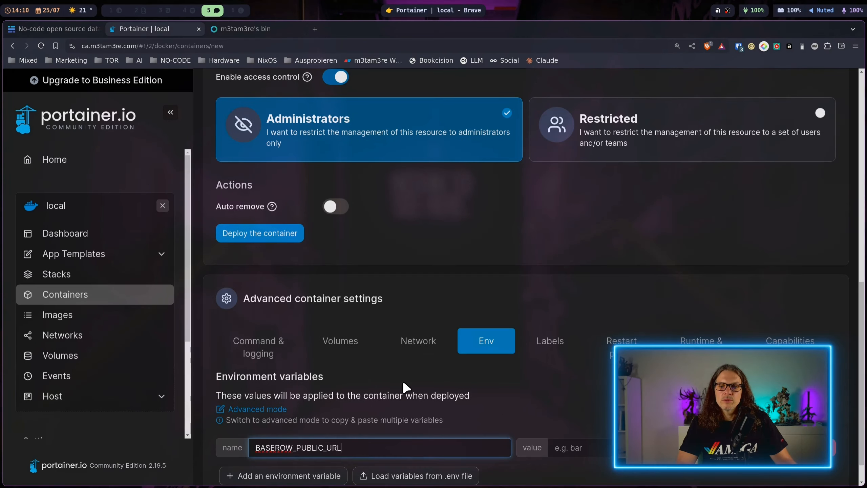
left_click(237, 29)
left_click(151, 29)
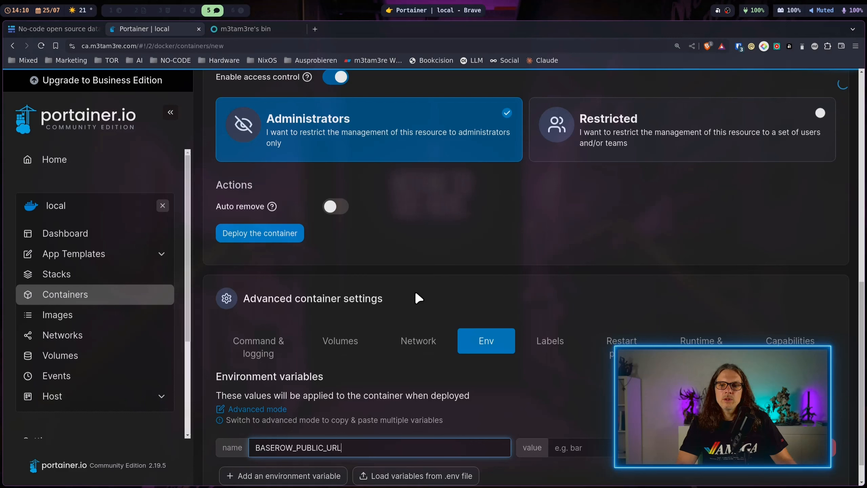
left_click(555, 448)
key("ctrl+v")
scroll(556, 410, "down", 1)
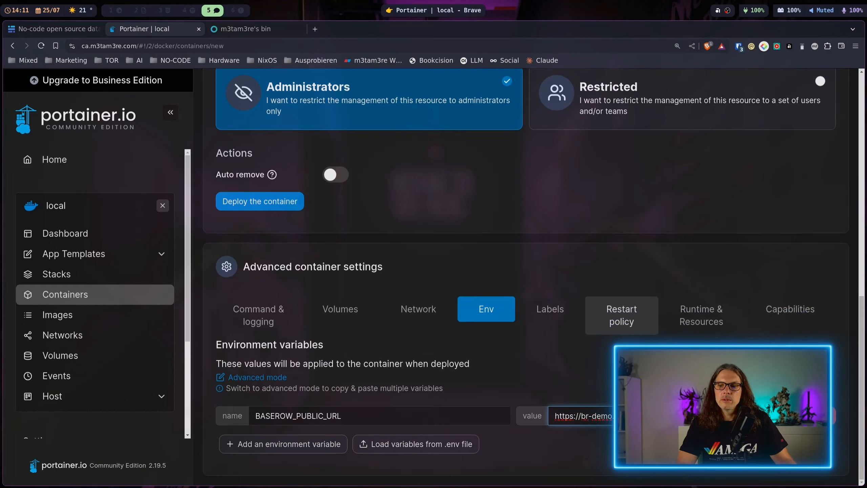
Set the restart policy to Unless stopped and deploy the container.
left_click(621, 309)
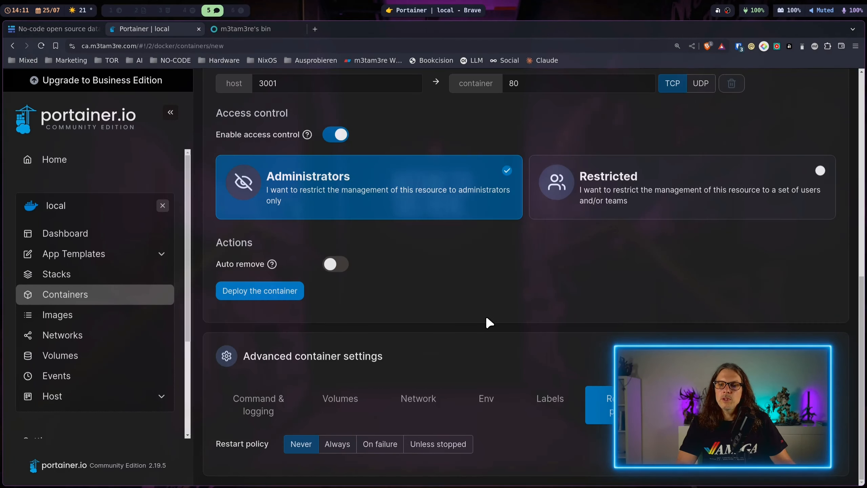
left_click(456, 444)
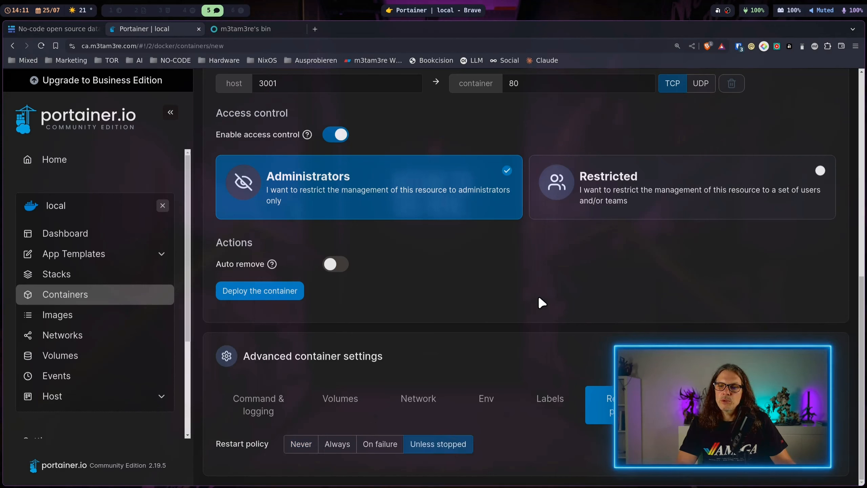
left_click(287, 293)
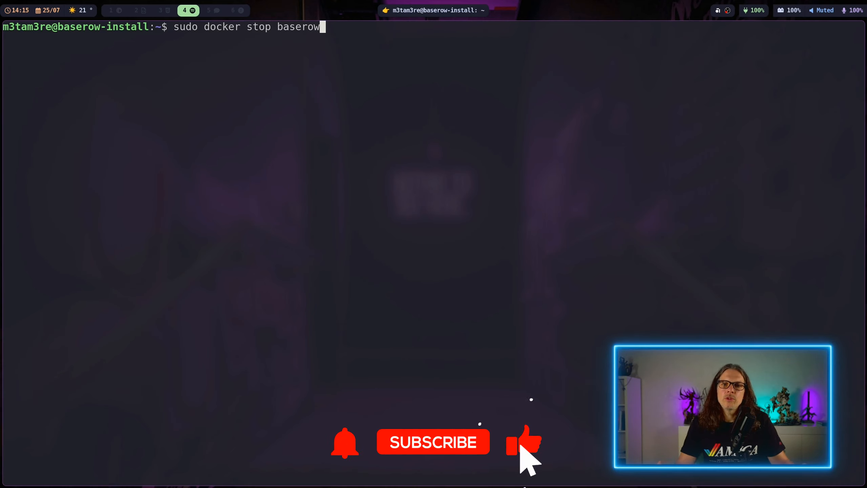
In the terminal, run sudo docker stop baserow and change the image version in the docker run command to 1.27.1.
key("Return")
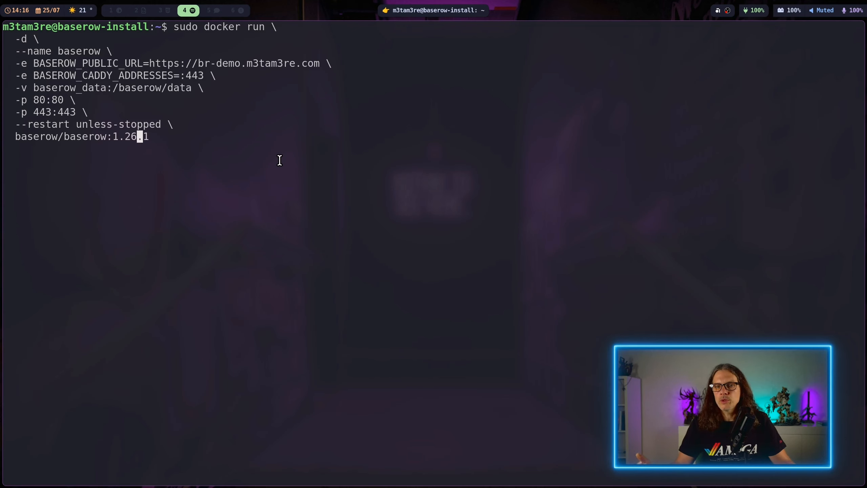
key("BackSpace")
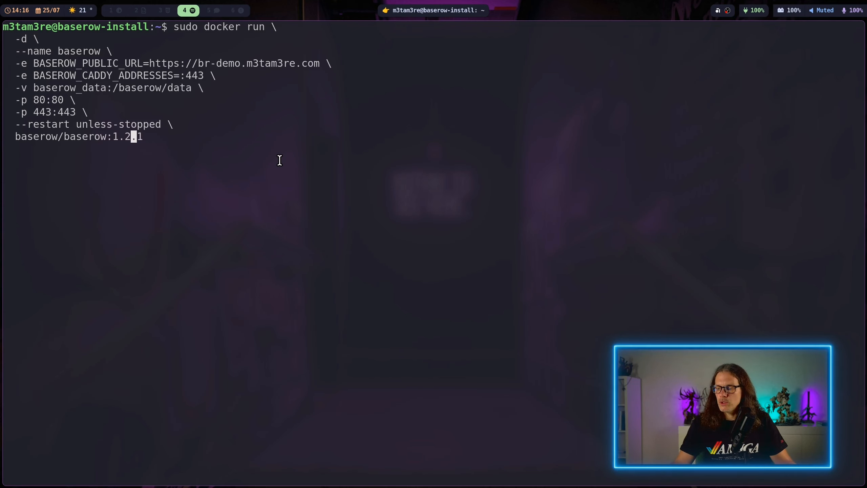
type("7")
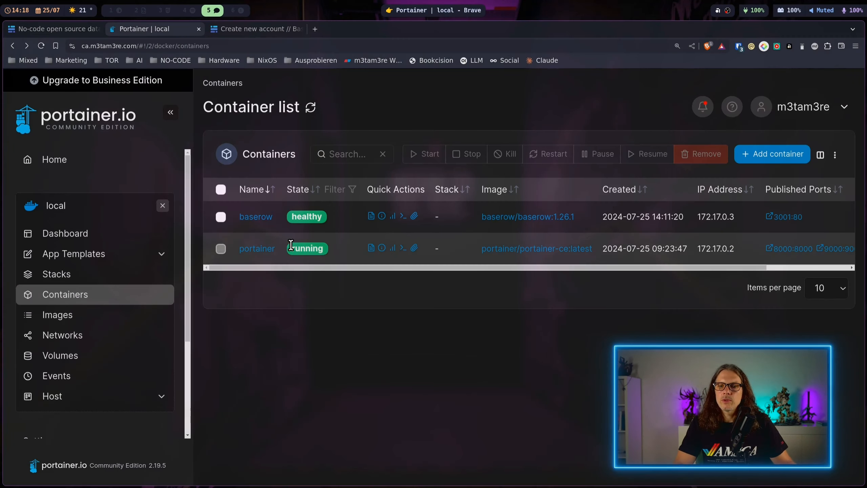
Open the baserow container for duplicating and editing, and set its image to baserow/baserow:1.27.1.
left_click(259, 215)
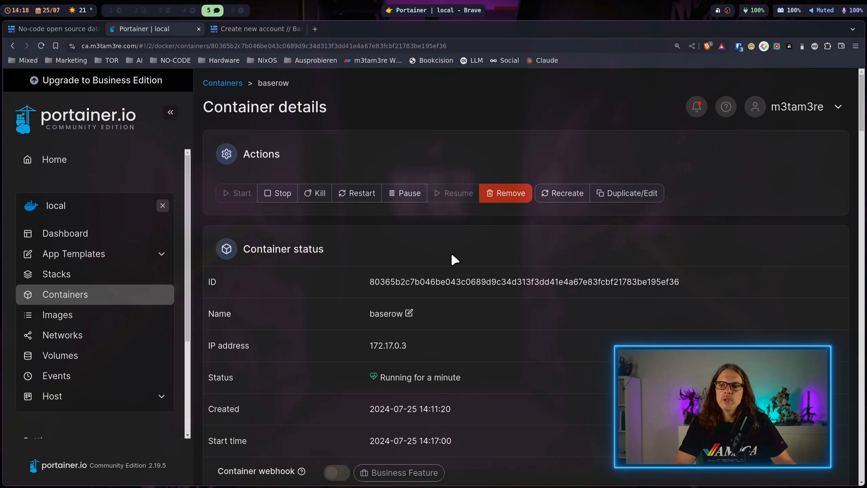
left_click(640, 192)
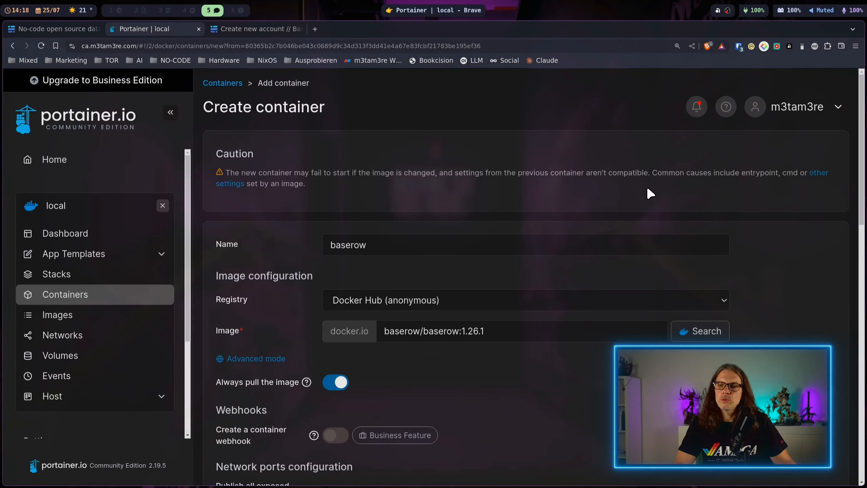
left_click(502, 329)
key("BackSpace")
key("BackSpace")
key("BackSpace")
type(".1")
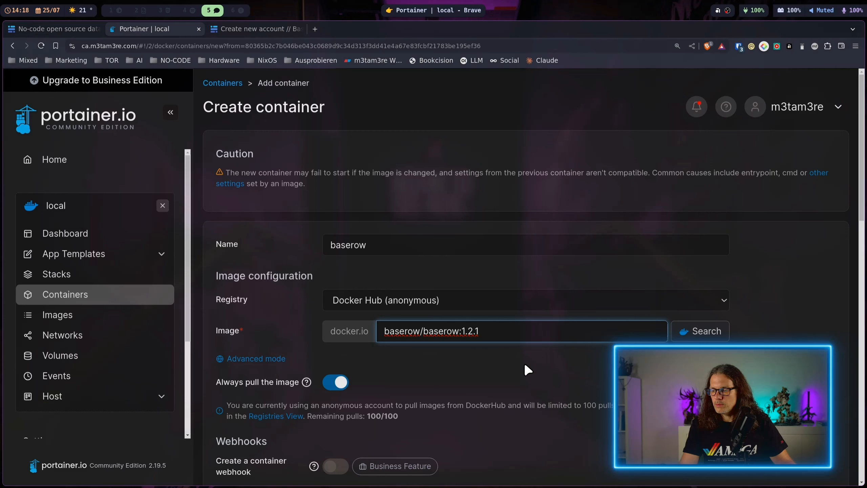
key("Left")
key("Left")
type("7")
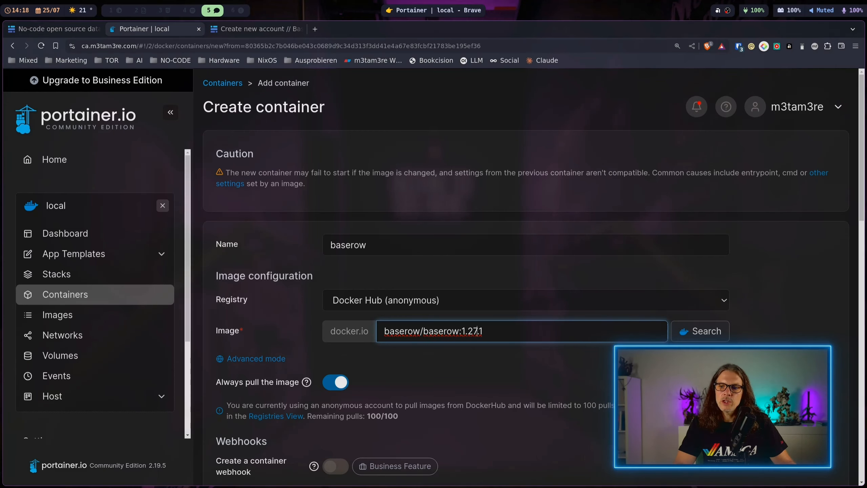
scroll(476, 330, "down", 10)
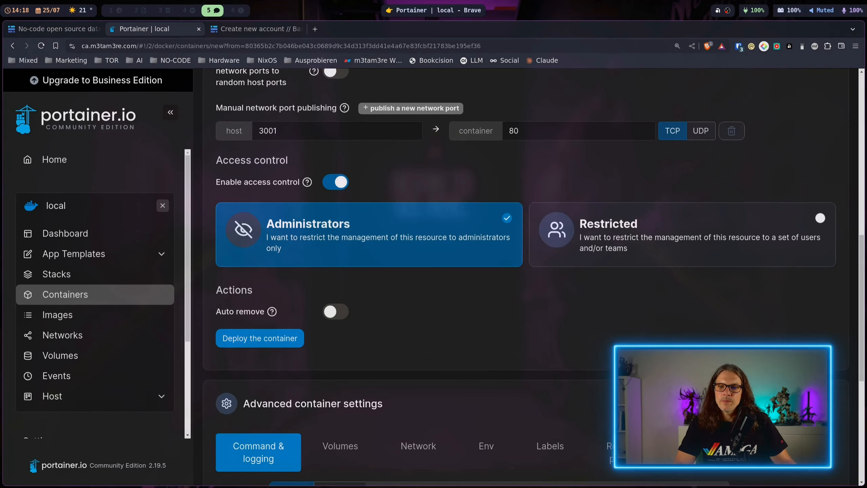
scroll(565, 432, "down", 2)
scroll(543, 345, "up", 2)
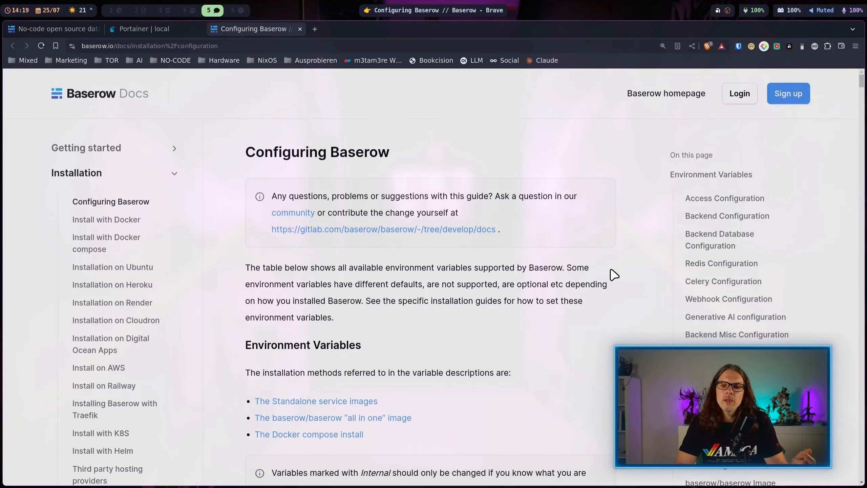
Read the Access Configuration environment variables in the Configuring Baserow documentation, including the description of BASEROW_PUBLIC_URL.
scroll(614, 275, "down", 5)
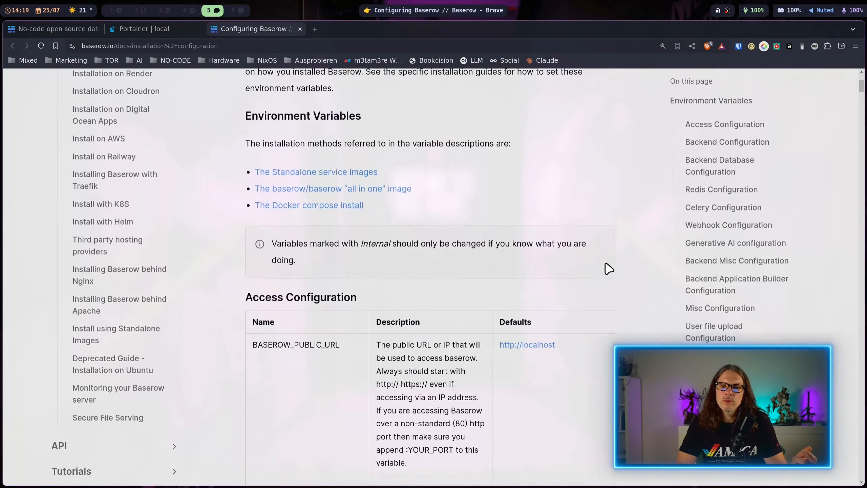
scroll(604, 273, "down", 3)
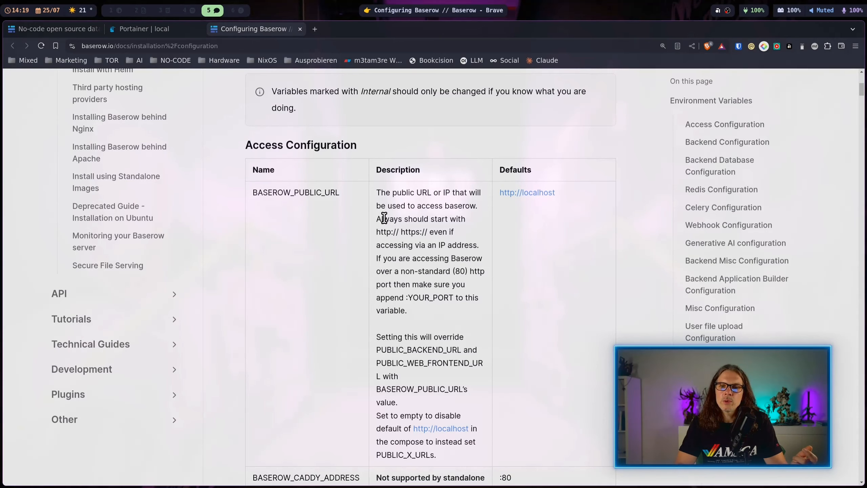
scroll(401, 248, "down", 6)
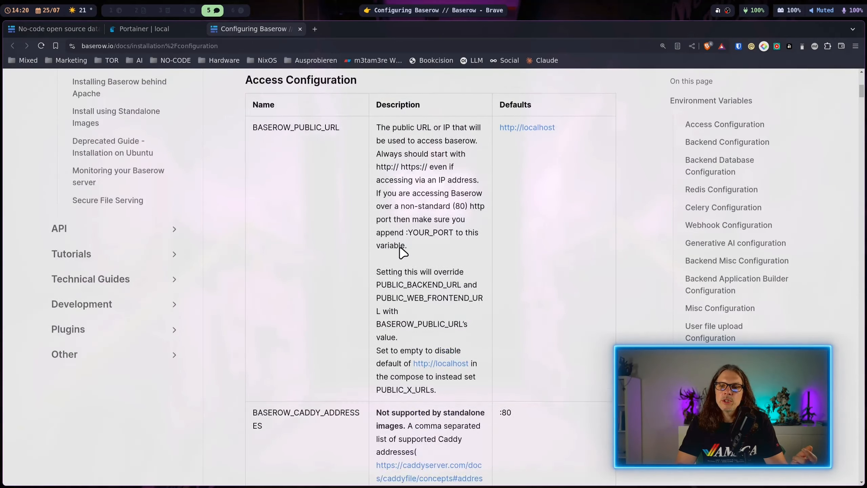
scroll(417, 313, "down", 6)
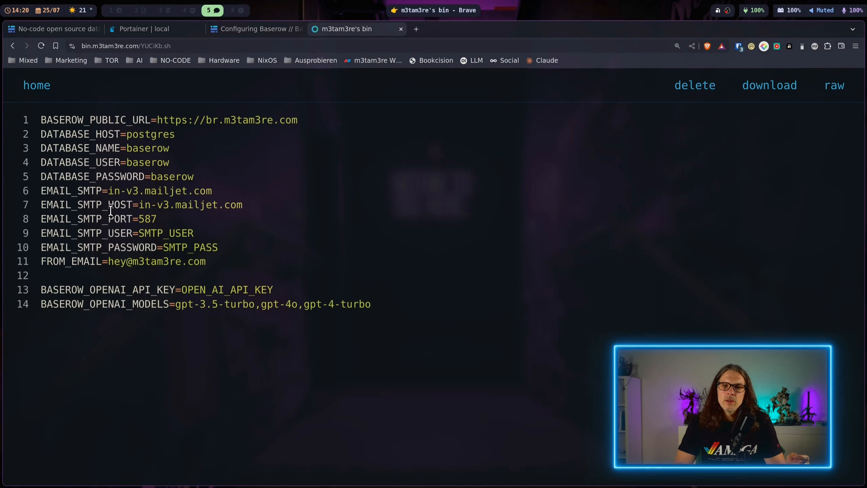
Review the SMTP e-mail, OpenAI API key and database variables in the sample environment file on m3tam3re's bin.
left_click_drag(41, 190, 246, 265)
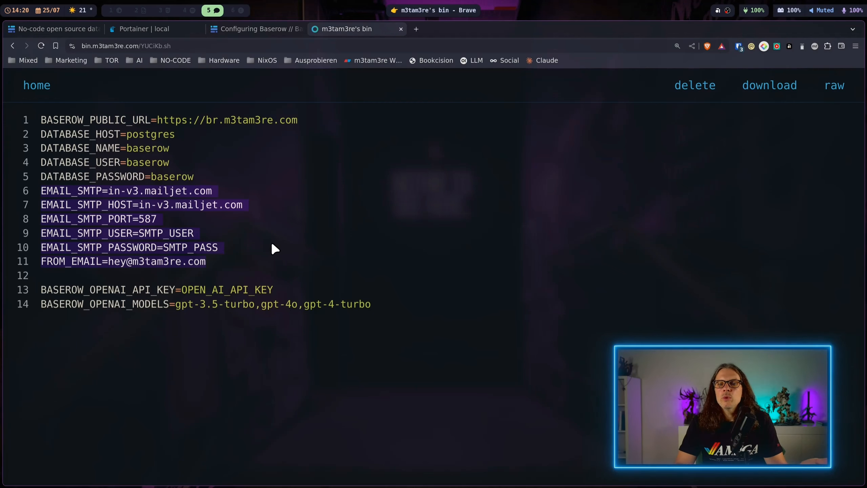
left_click(46, 200)
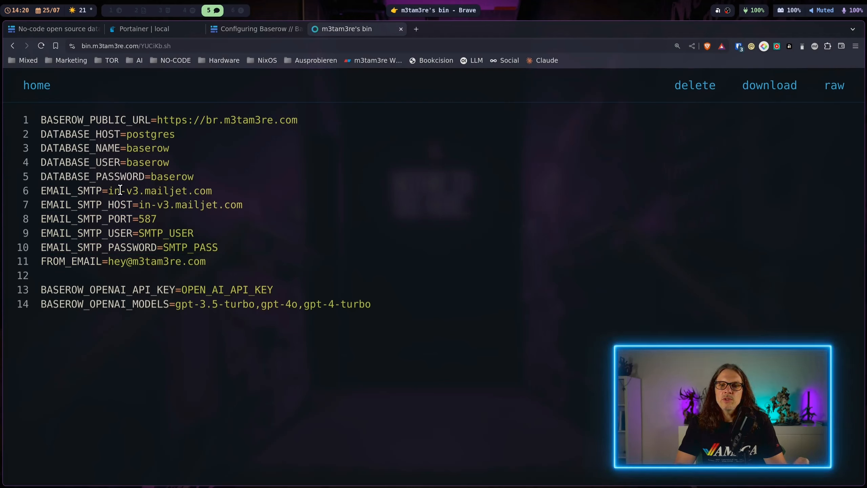
left_click_drag(72, 190, 232, 191)
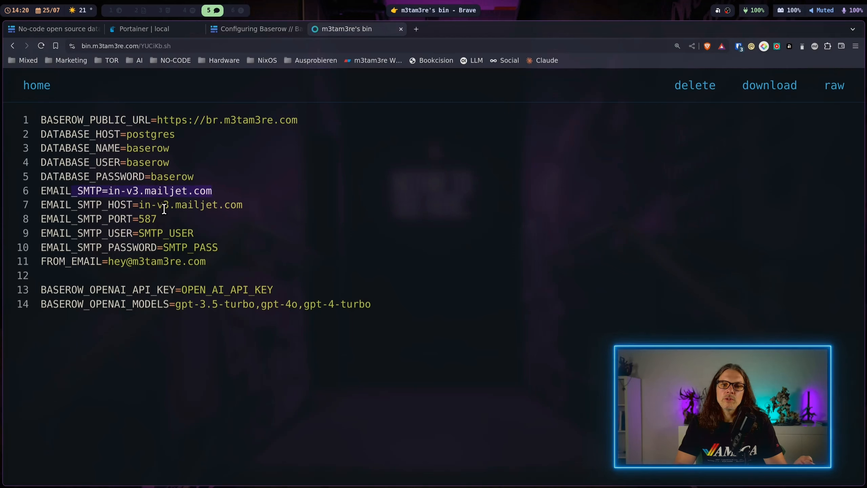
left_click_drag(109, 206, 195, 234)
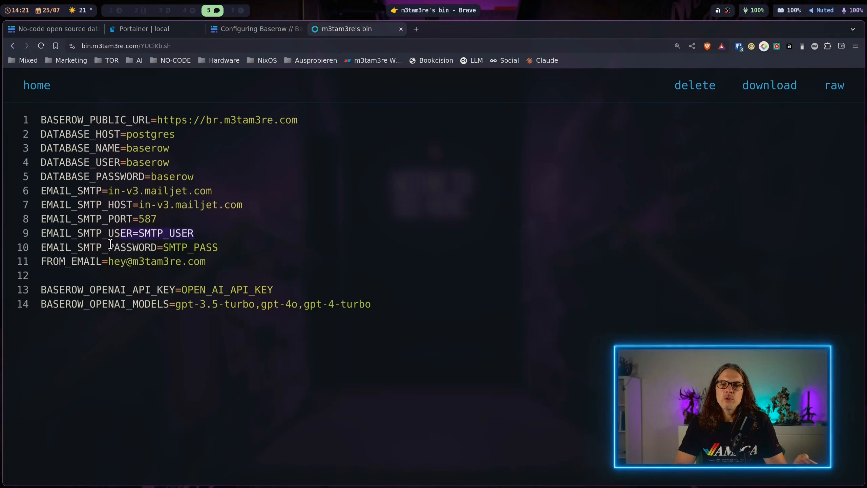
left_click_drag(108, 247, 233, 252)
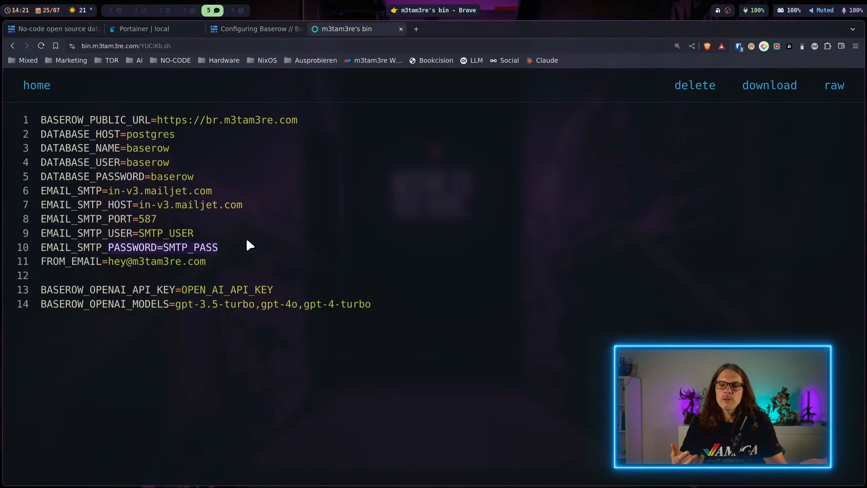
left_click_drag(41, 289, 260, 290)
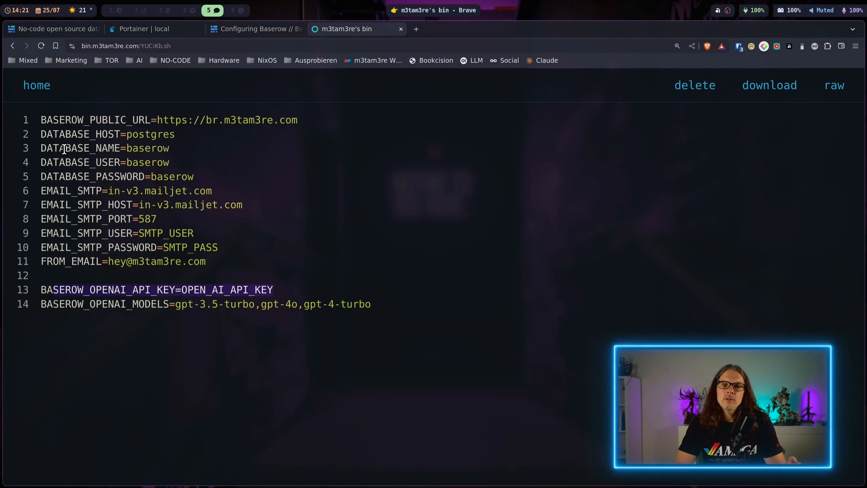
left_click_drag(42, 134, 217, 171)
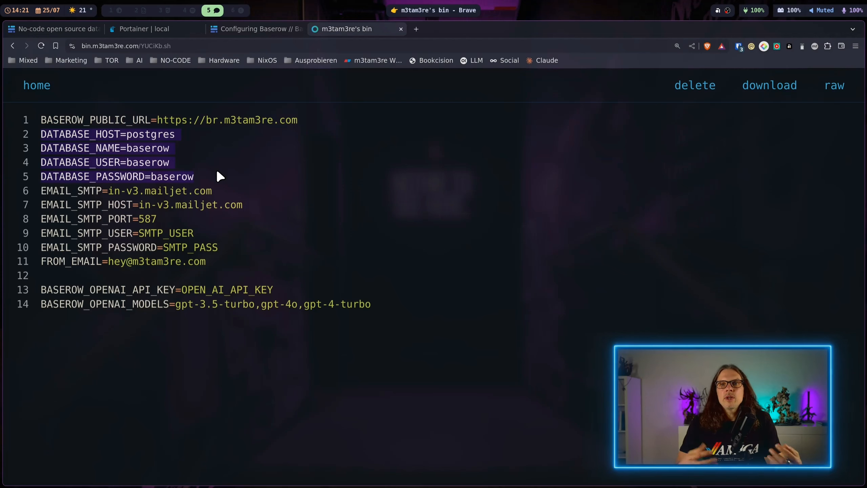